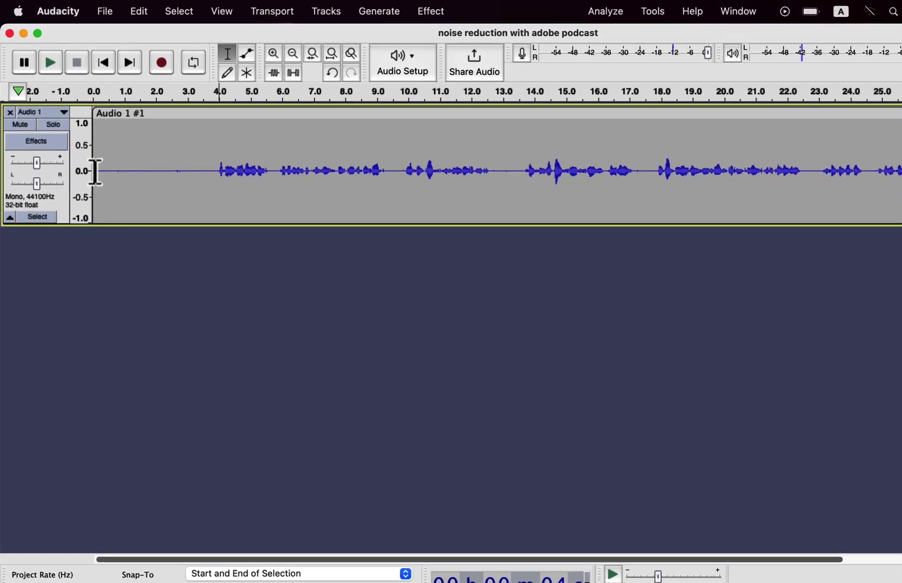
Step: Play back the noisy original recording, then export the whole Audio 1 clip as WAV
{"action": "key", "text": "space"}
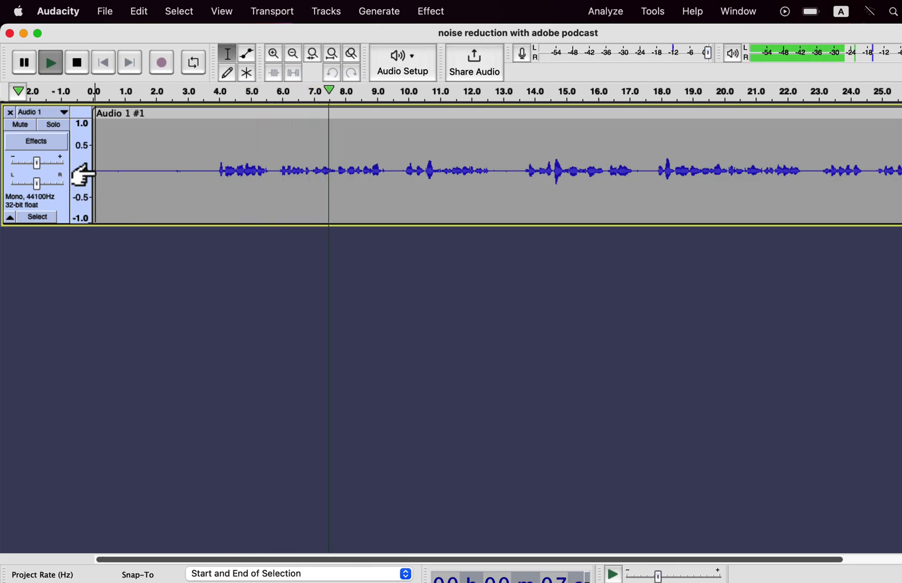
{"action": "key", "text": "space"}
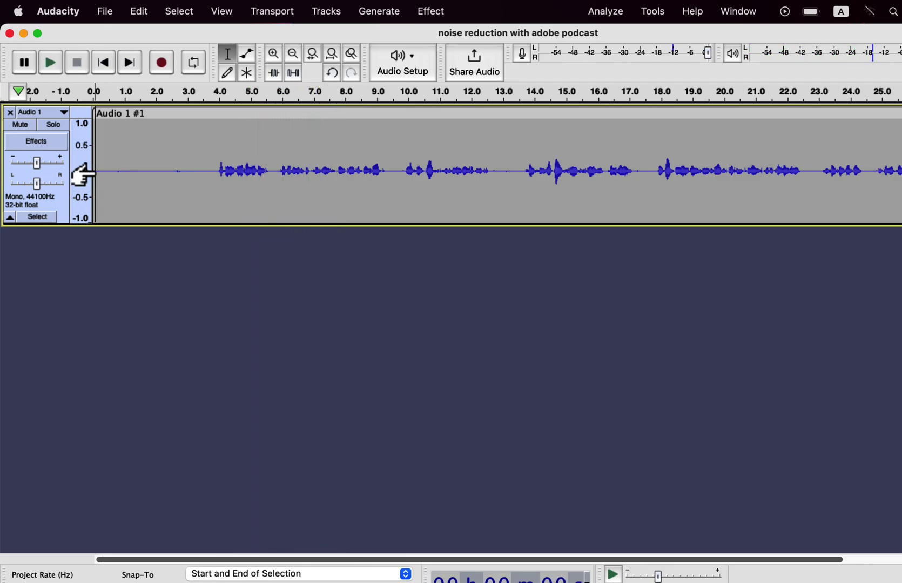
{"action": "double_click", "coordinate": [142, 169]}
{"action": "left_click", "coordinate": [105, 11]}
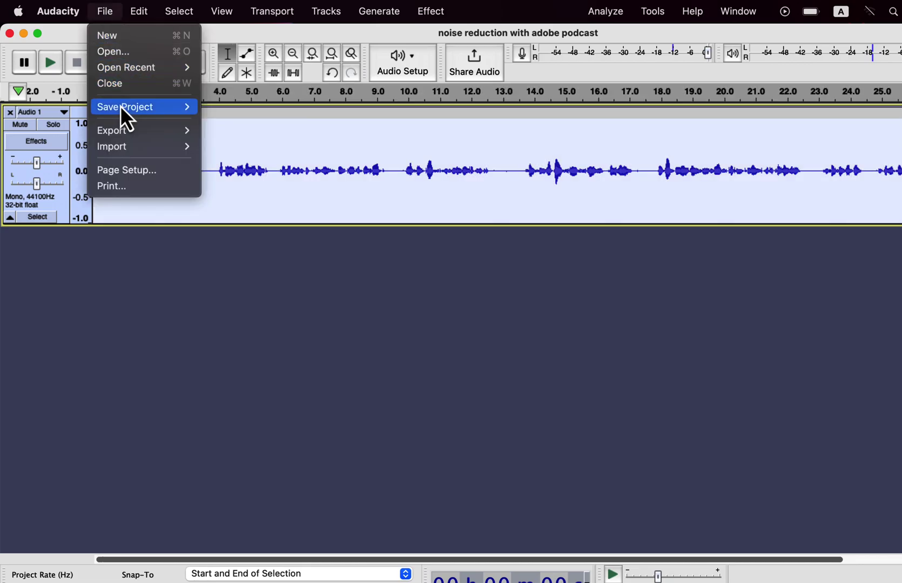
{"action": "mouse_move", "coordinate": [124, 129]}
{"action": "left_click", "coordinate": [236, 149]}
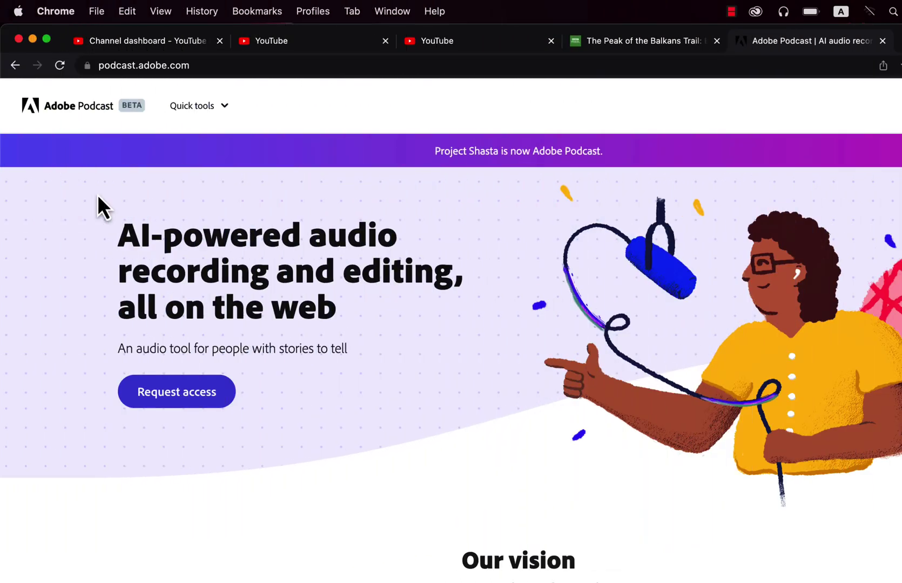
Step: Upload sample noise.wav from the Desktop to Adobe Podcast's Enhance speech tool
{"action": "left_click", "coordinate": [206, 112]}
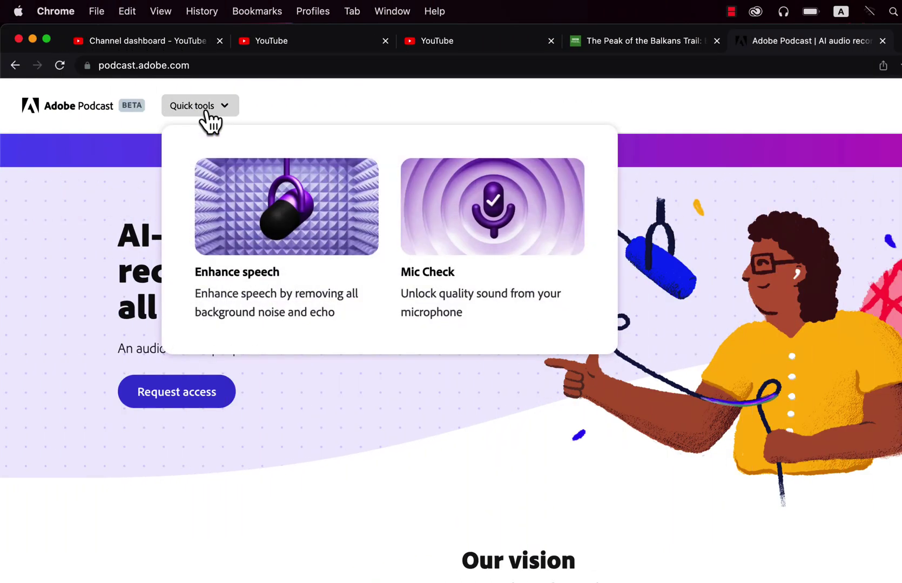
{"action": "left_click", "coordinate": [253, 286]}
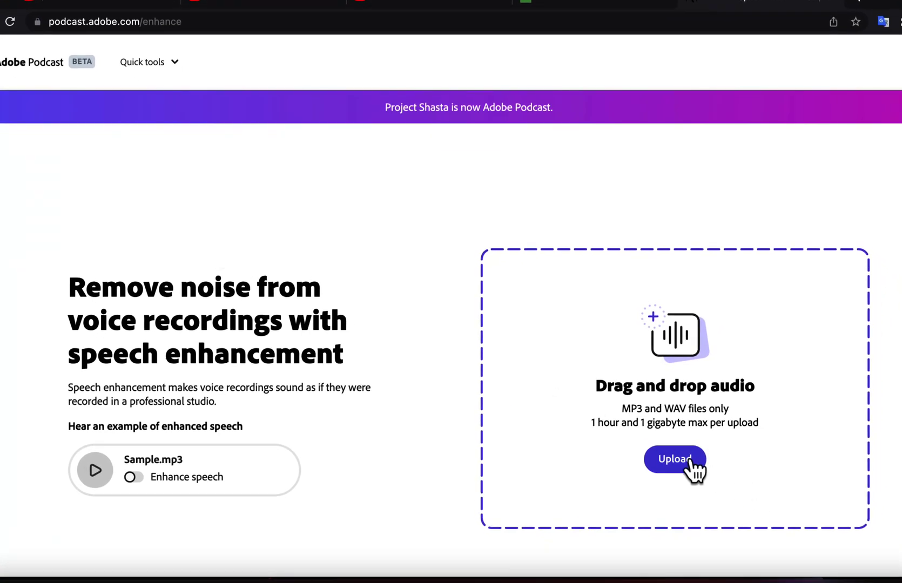
{"action": "left_click", "coordinate": [689, 459]}
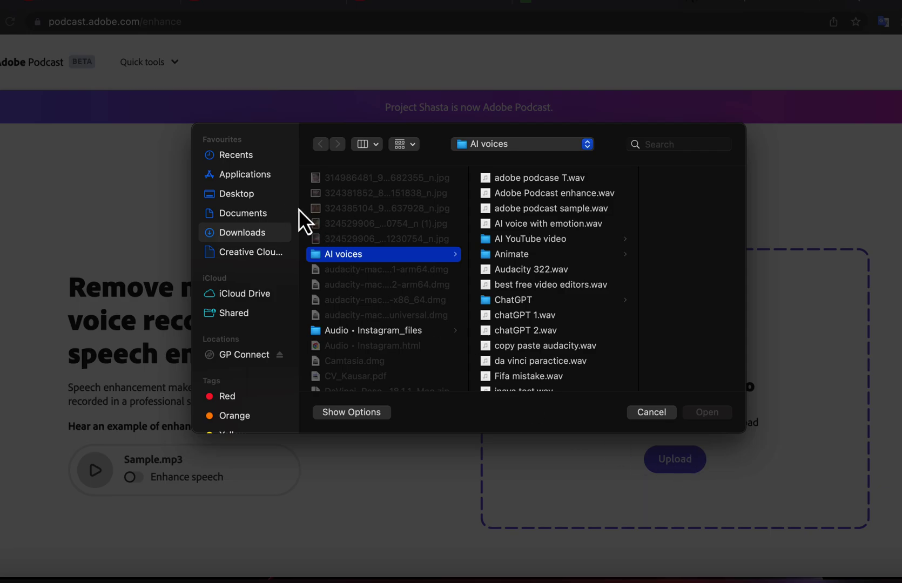
{"action": "left_click", "coordinate": [269, 197]}
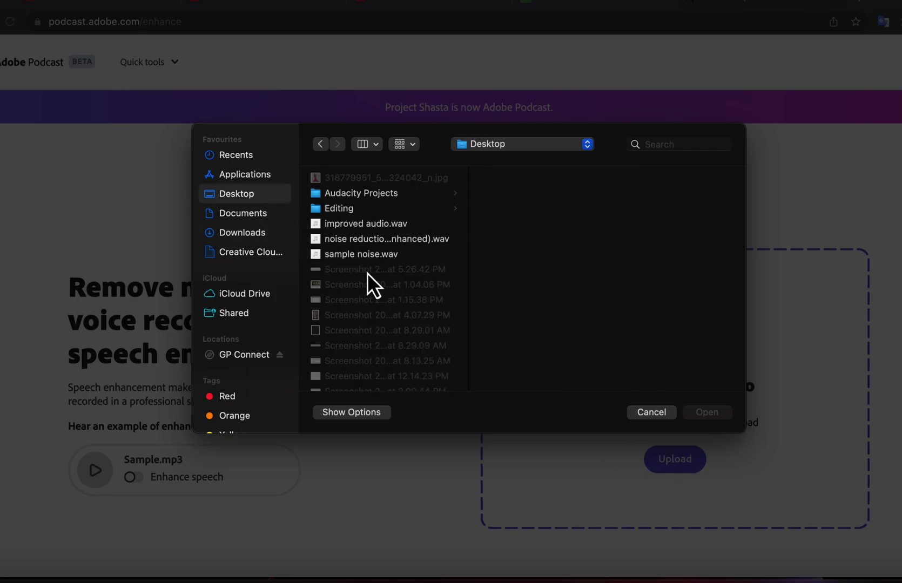
{"action": "left_click", "coordinate": [368, 255]}
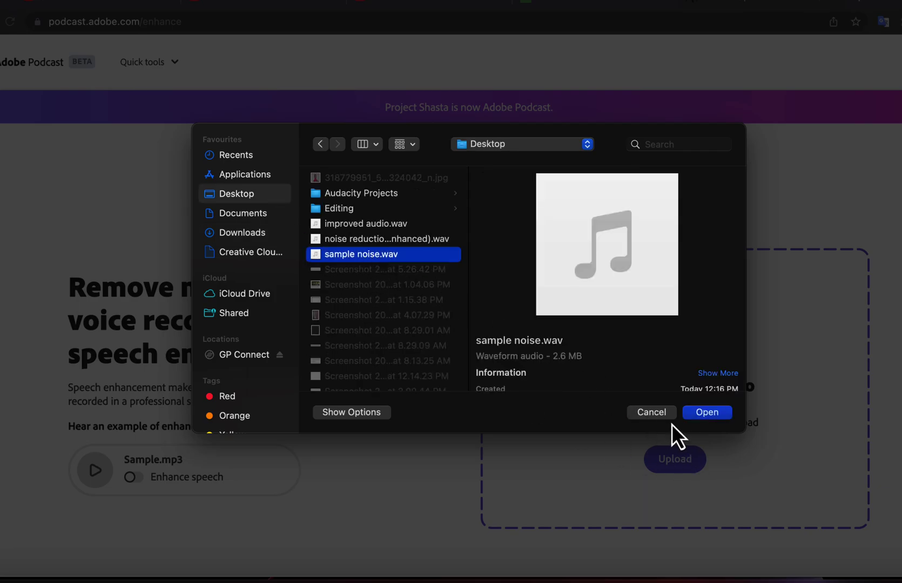
{"action": "left_click", "coordinate": [707, 412]}
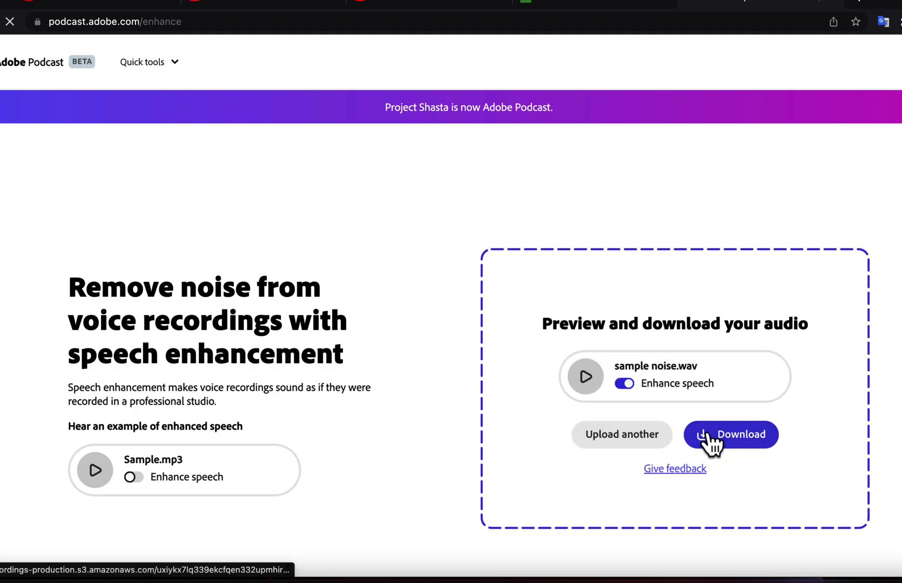
Step: Save the enhanced file to the Desktop and drag it into Audacity below Audio 1
{"action": "left_click", "coordinate": [708, 437]}
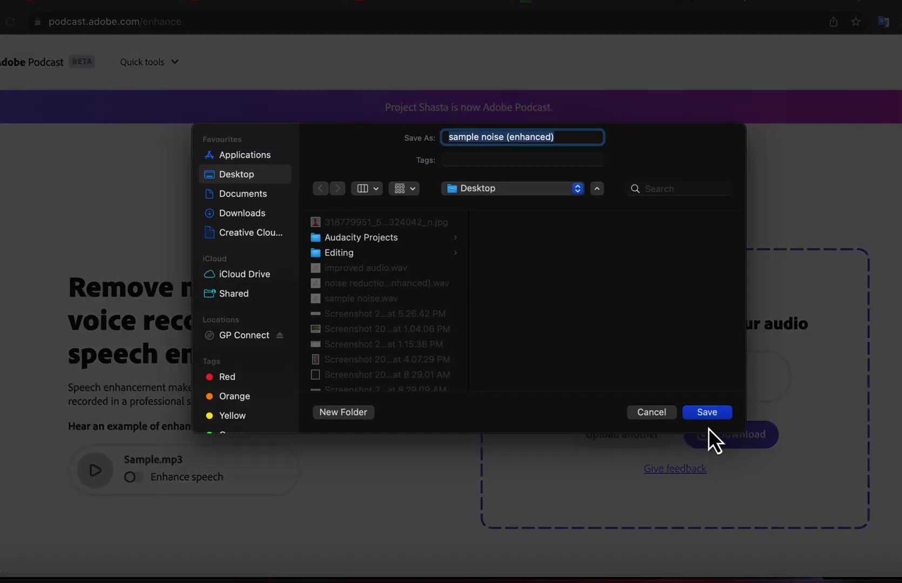
{"action": "left_click", "coordinate": [703, 413]}
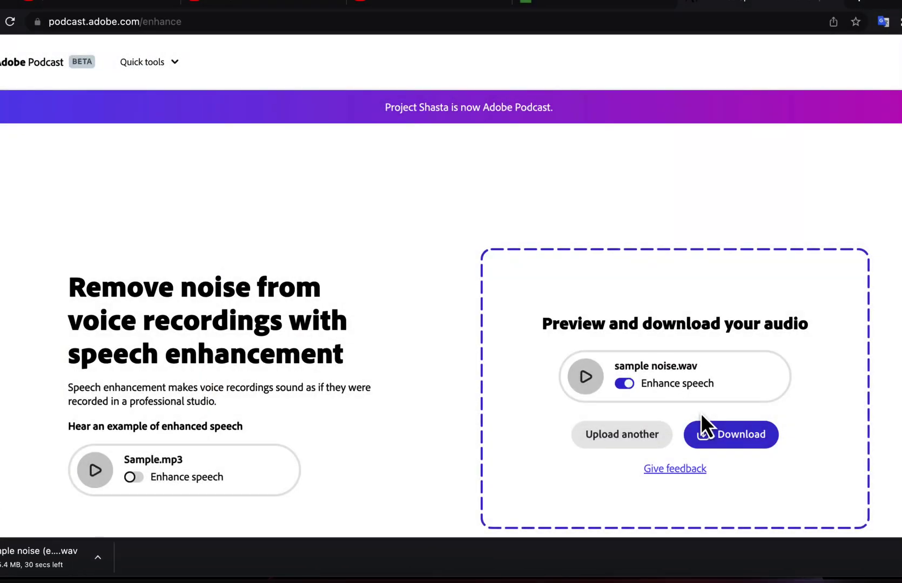
{"action": "key", "text": "ctrl+Right"}
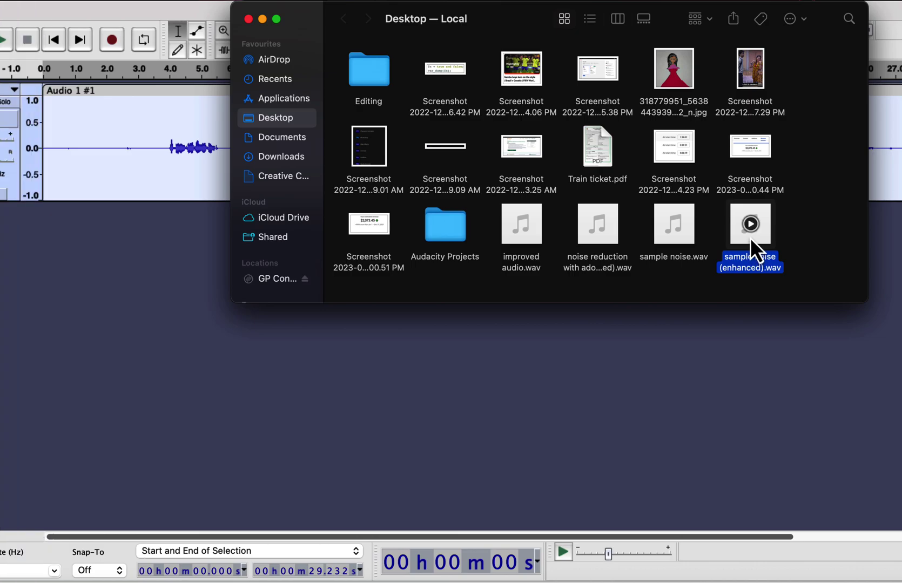
{"action": "left_click_drag", "start_coordinate": [527, 310], "coordinate": [176, 302]}
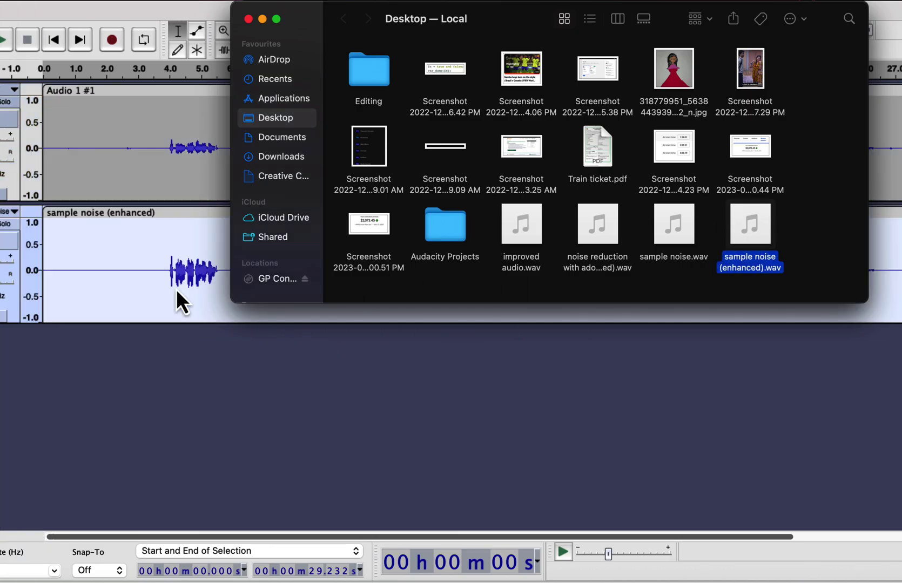
{"action": "left_click", "coordinate": [249, 19]}
{"action": "left_click", "coordinate": [161, 158]}
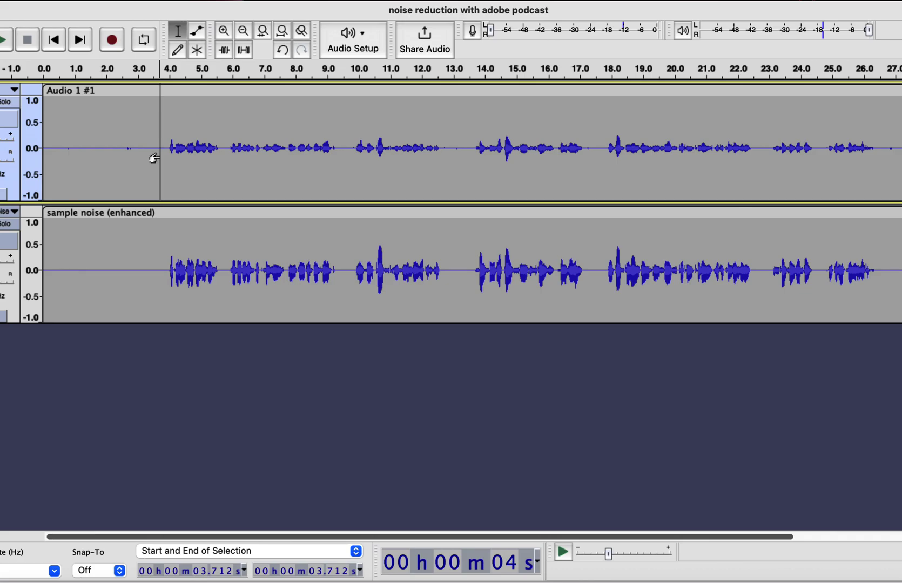
Step: Duplicate Audio 1 into a new track with Cmd+D and select the copy's quiet first seconds
{"action": "double_click", "coordinate": [184, 138]}
{"action": "key", "text": "super+d"}
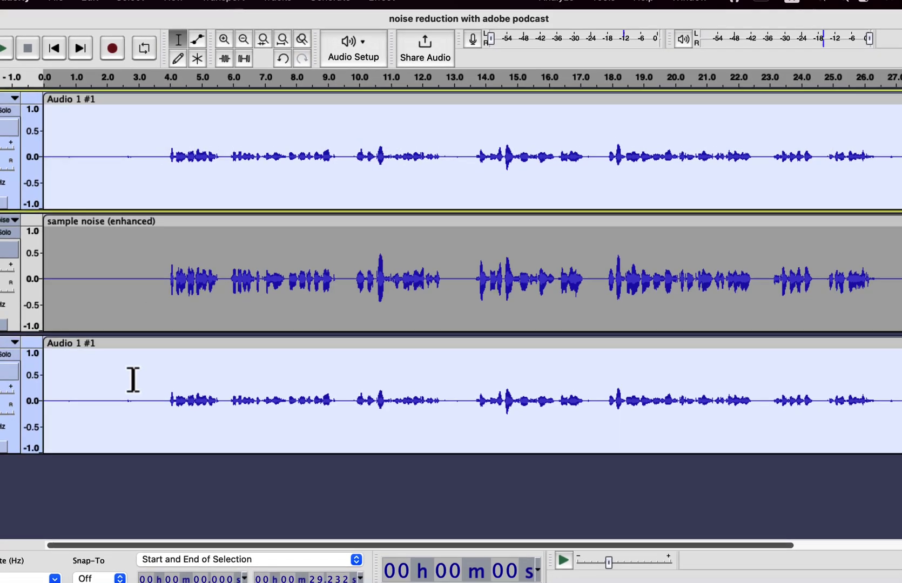
{"action": "left_click", "coordinate": [134, 378]}
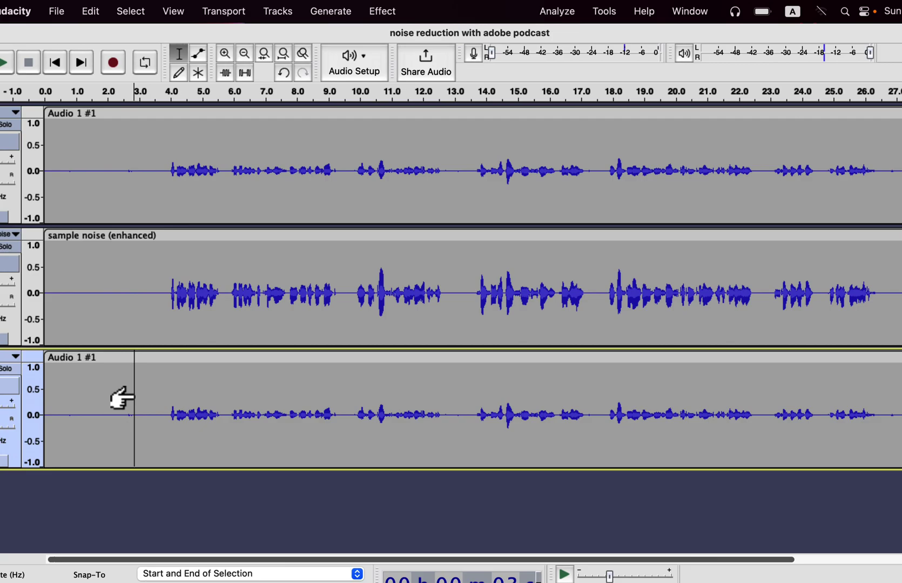
{"action": "left_click_drag", "start_coordinate": [164, 411], "coordinate": [6, 403]}
{"action": "left_click", "coordinate": [382, 11]}
Step: Capture a Noise Reduction noise profile from the quiet opening of the copy
{"action": "mouse_move", "coordinate": [439, 177]}
{"action": "left_click", "coordinate": [574, 216]}
{"action": "left_click", "coordinate": [470, 256]}
Step: Apply Noise Reduction to the whole bottom copy with frequency smoothing raised to 6 bands
{"action": "double_click", "coordinate": [242, 421]}
{"action": "left_click", "coordinate": [381, 11]}
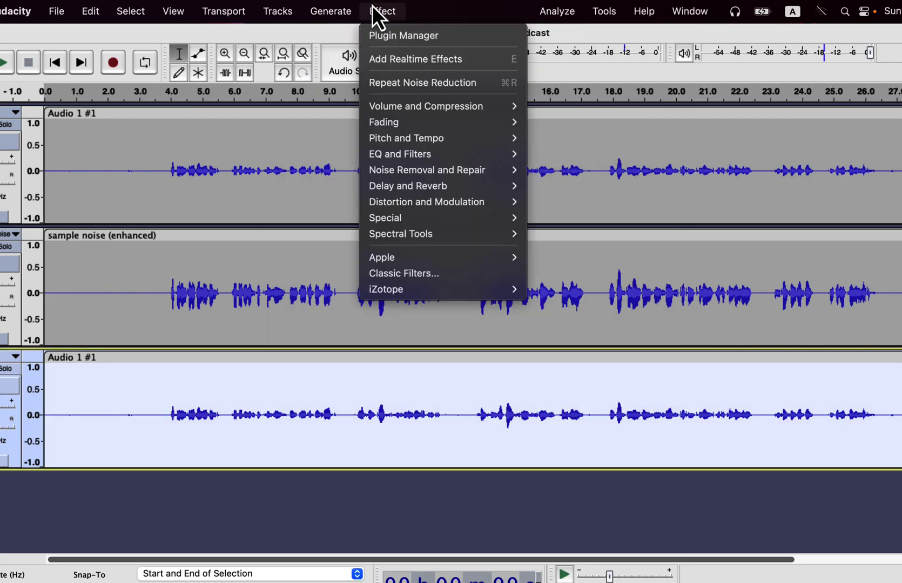
{"action": "mouse_move", "coordinate": [407, 169]}
{"action": "left_click", "coordinate": [564, 216]}
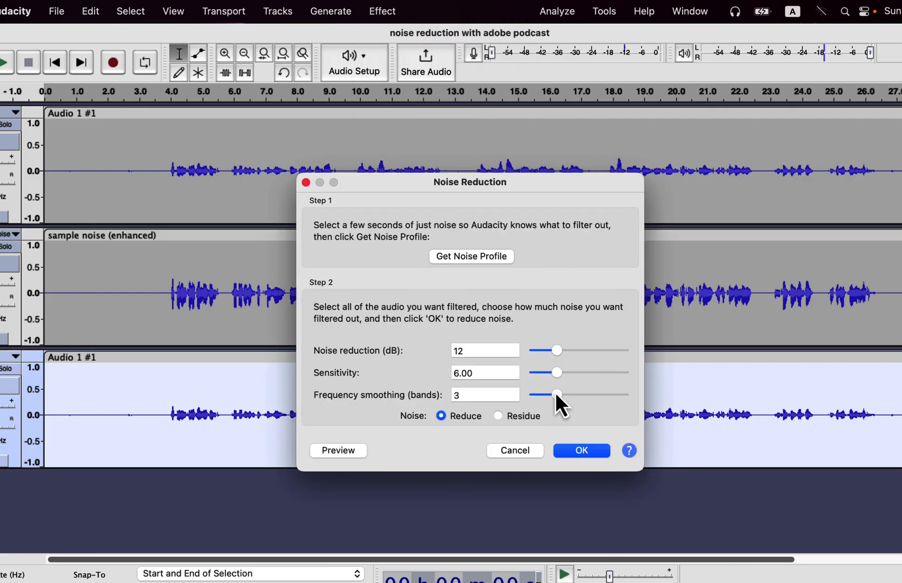
{"action": "left_click_drag", "start_coordinate": [556, 395], "coordinate": [582, 397]}
{"action": "left_click", "coordinate": [585, 452]}
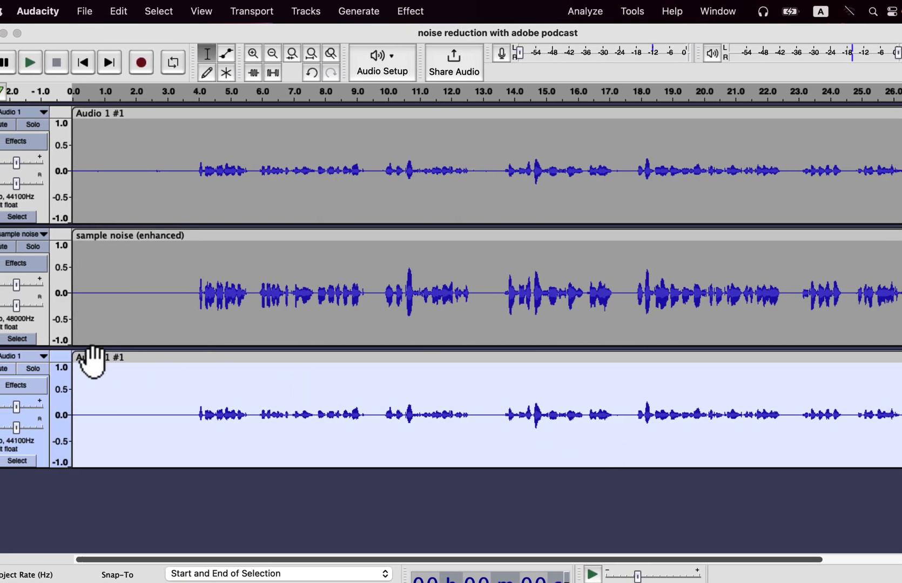
Step: Solo the noise-reduced bottom track and play it from near the beginning
{"action": "left_click", "coordinate": [37, 368]}
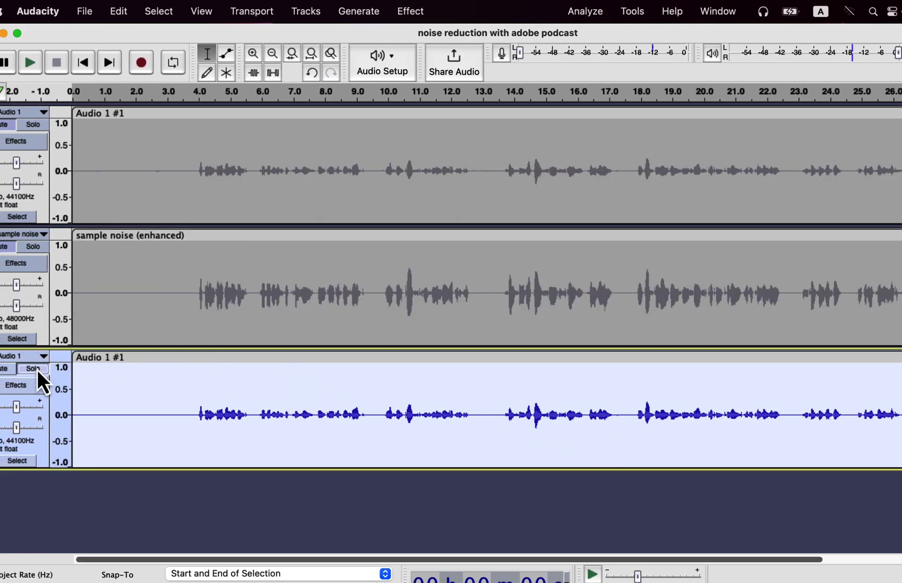
{"action": "left_click", "coordinate": [79, 392]}
{"action": "key", "text": "space"}
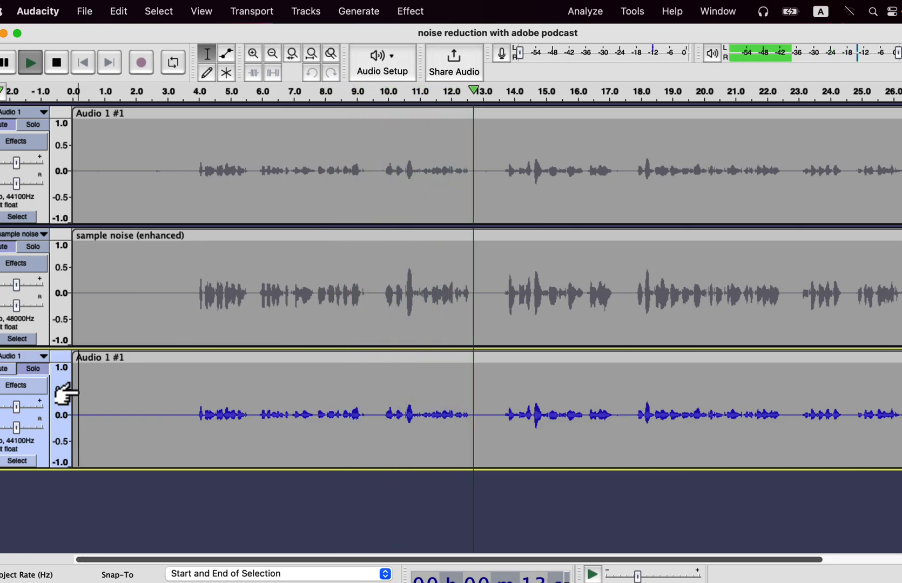
{"action": "key", "text": "space"}
Step: Solo and play the sample noise (enhanced) track, then re-solo the bottom track
{"action": "left_click", "coordinate": [40, 253]}
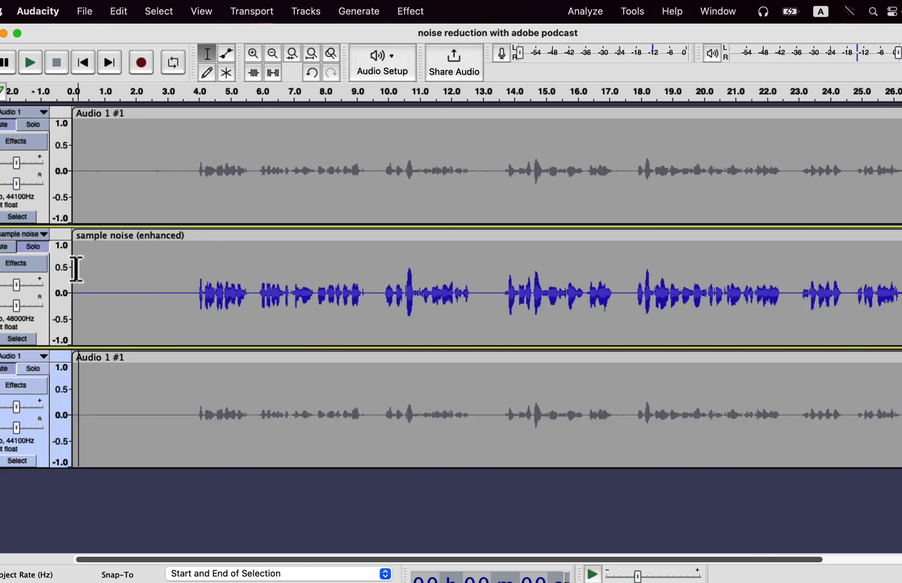
{"action": "key", "text": "space"}
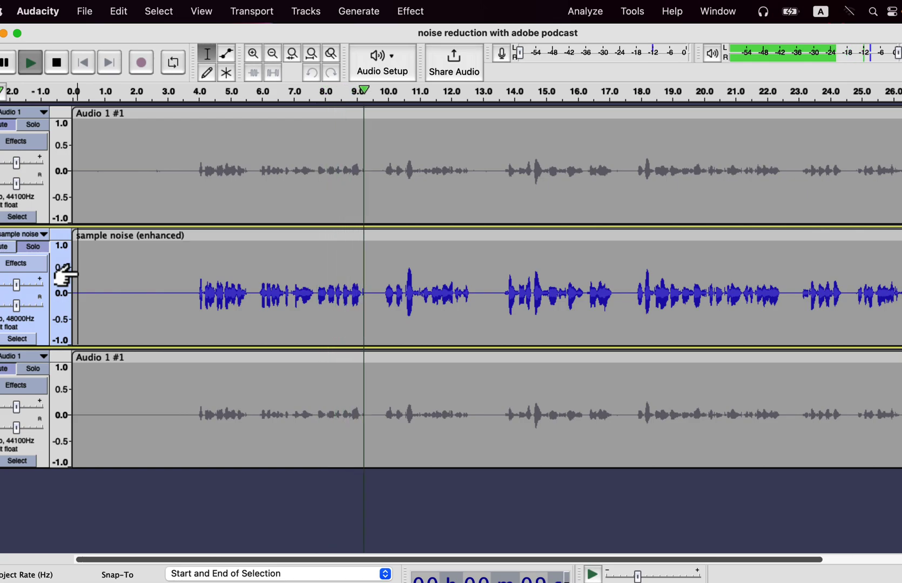
{"action": "key", "text": "space"}
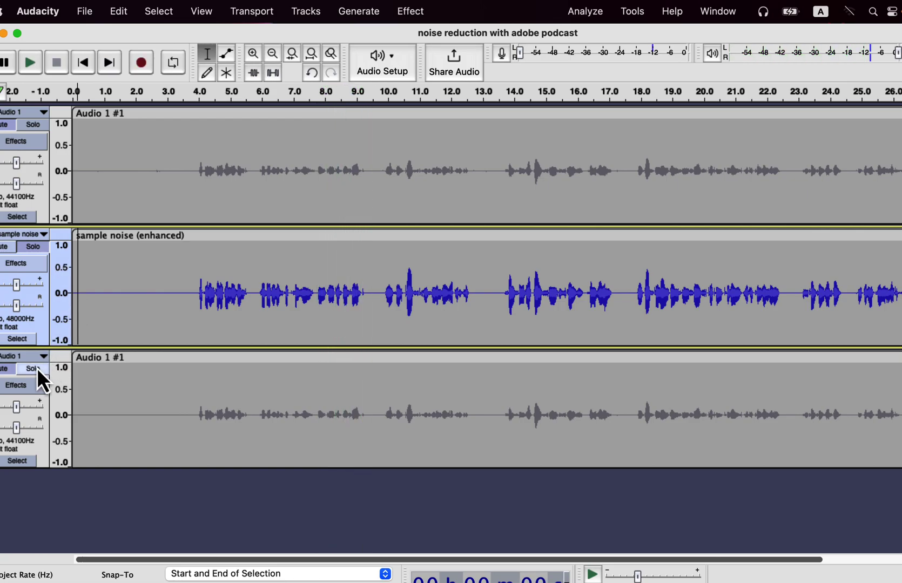
{"action": "left_click", "coordinate": [37, 373]}
Step: Normalize the whole bottom clip to a -6.0 dB peak amplitude
{"action": "double_click", "coordinate": [182, 392]}
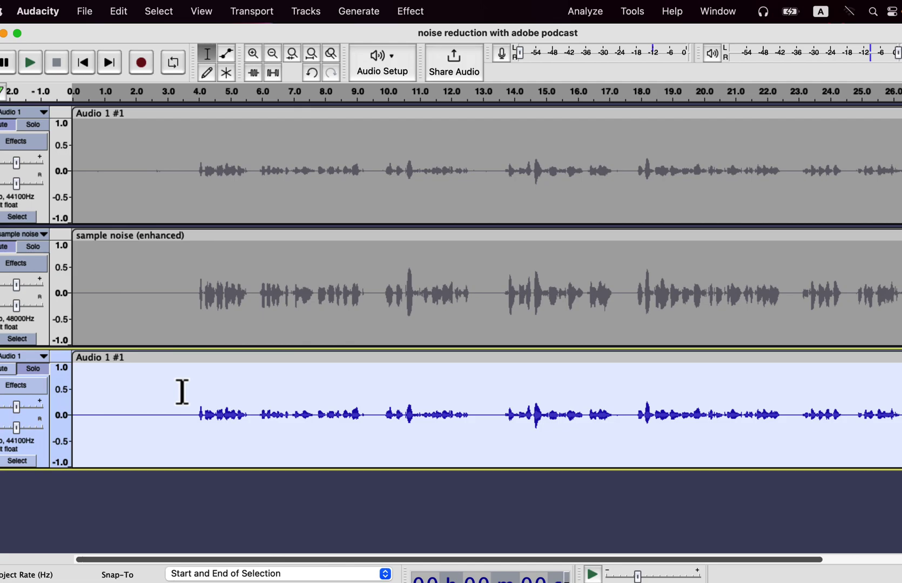
{"action": "left_click", "coordinate": [412, 12]}
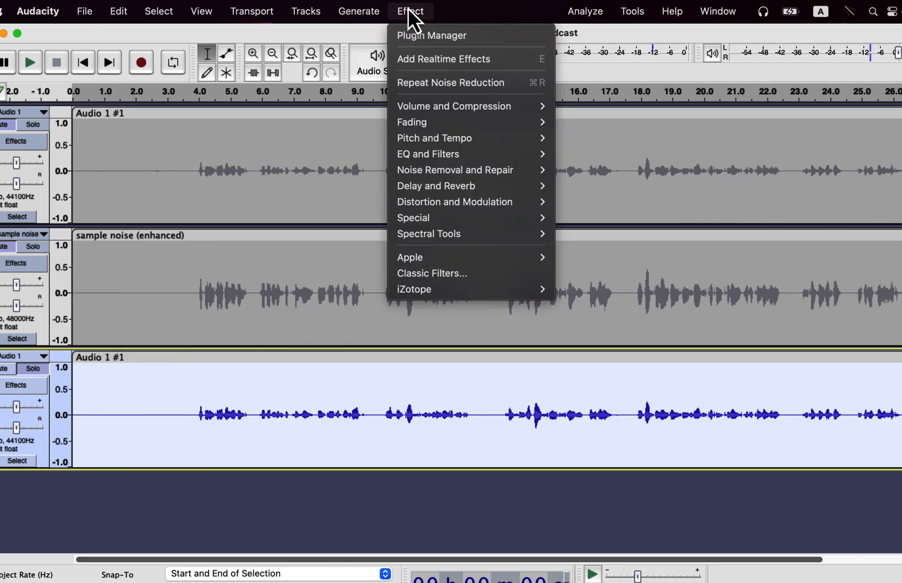
{"action": "mouse_move", "coordinate": [435, 109]}
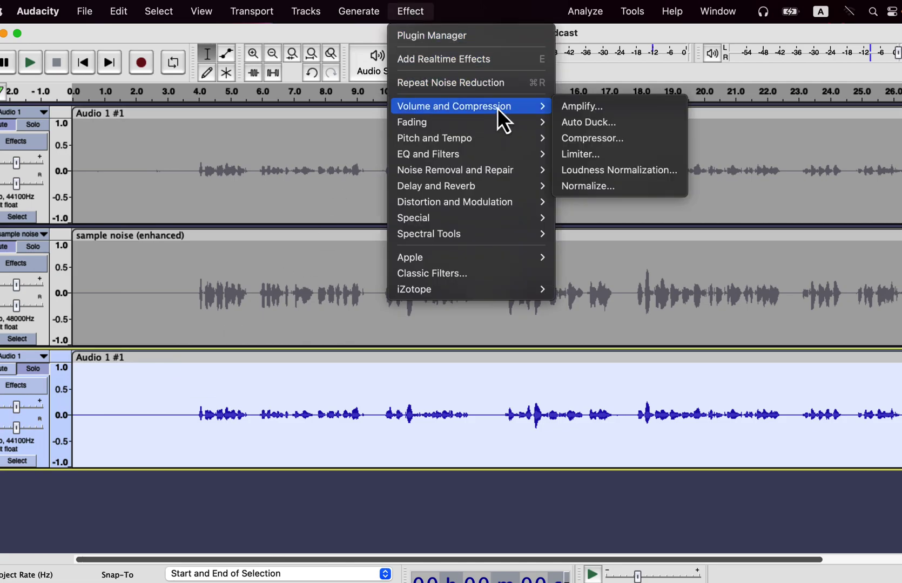
{"action": "left_click", "coordinate": [573, 188]}
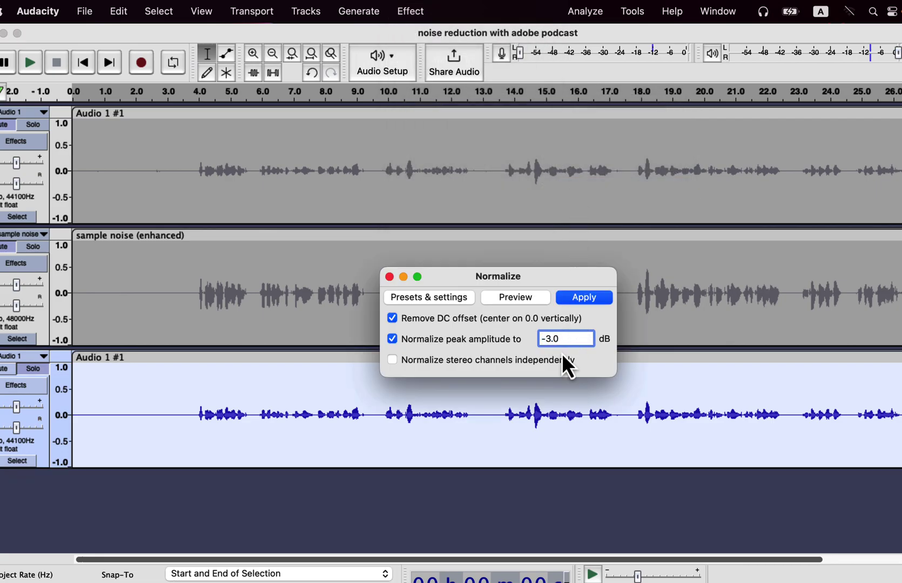
{"action": "key", "text": "BackSpace"}
{"action": "key", "text": "BackSpace"}
{"action": "key", "text": "BackSpace"}
{"action": "key", "text": "BackSpace"}
{"action": "type", "text": "-6.0"}
{"action": "key", "text": "Return"}
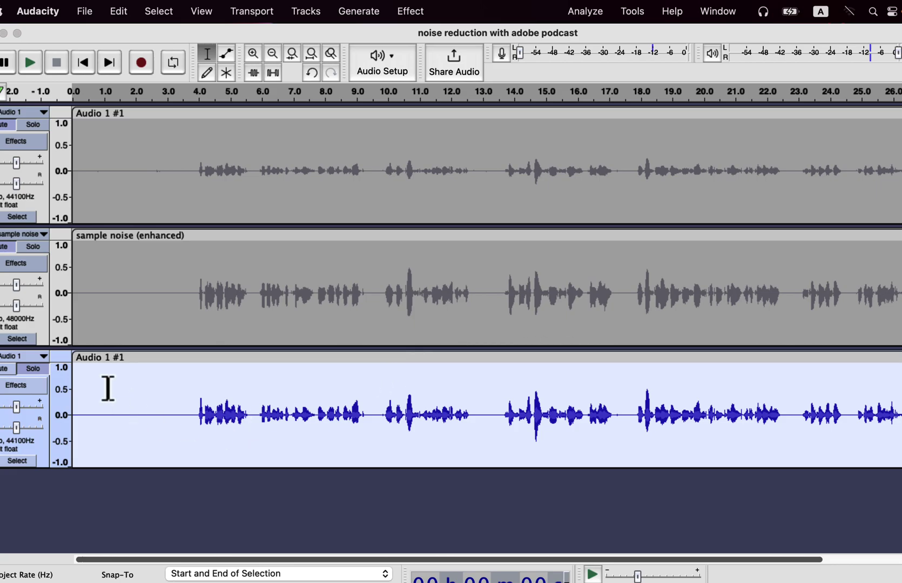
{"action": "left_click", "coordinate": [77, 384]}
{"action": "key", "text": "space"}
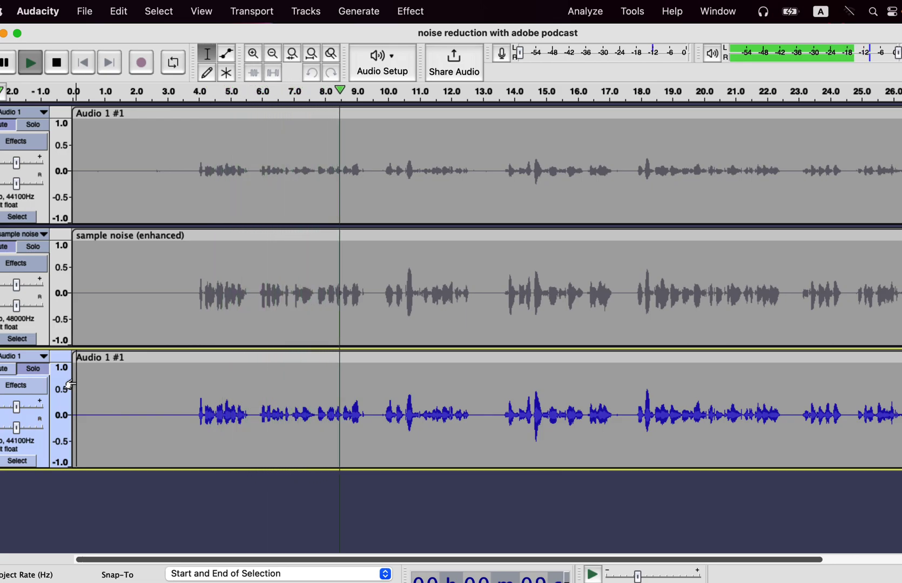
{"action": "left_click", "coordinate": [37, 249]}
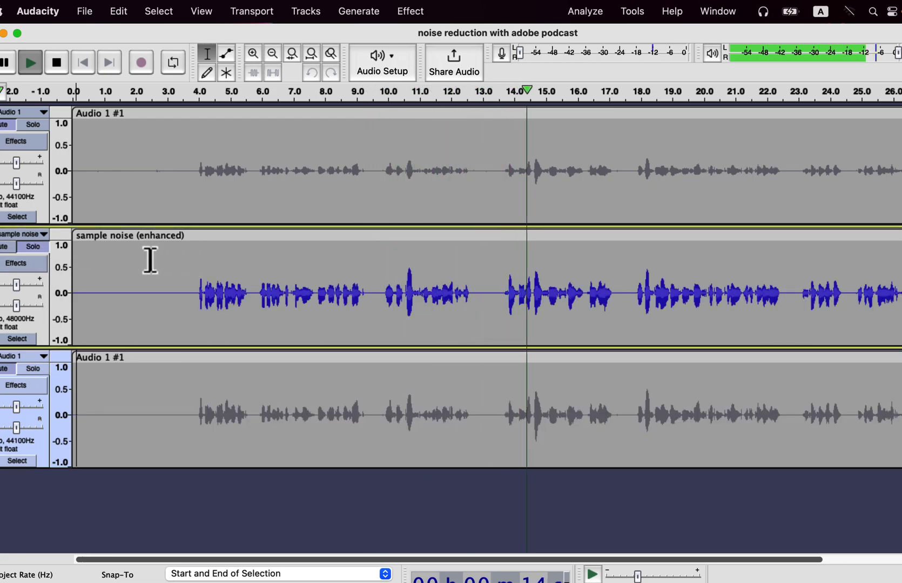
{"action": "key", "text": "space"}
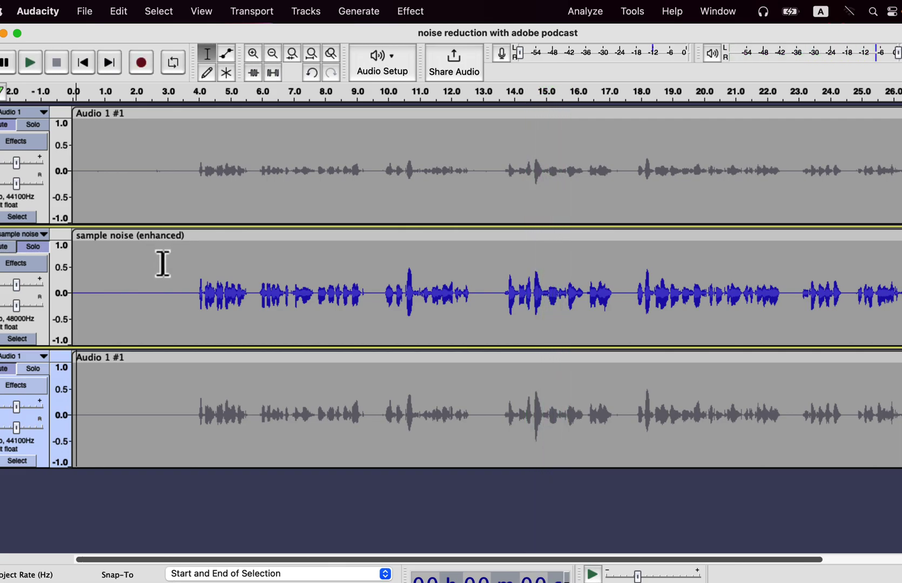
{"action": "left_click", "coordinate": [91, 270]}
{"action": "key", "text": "space"}
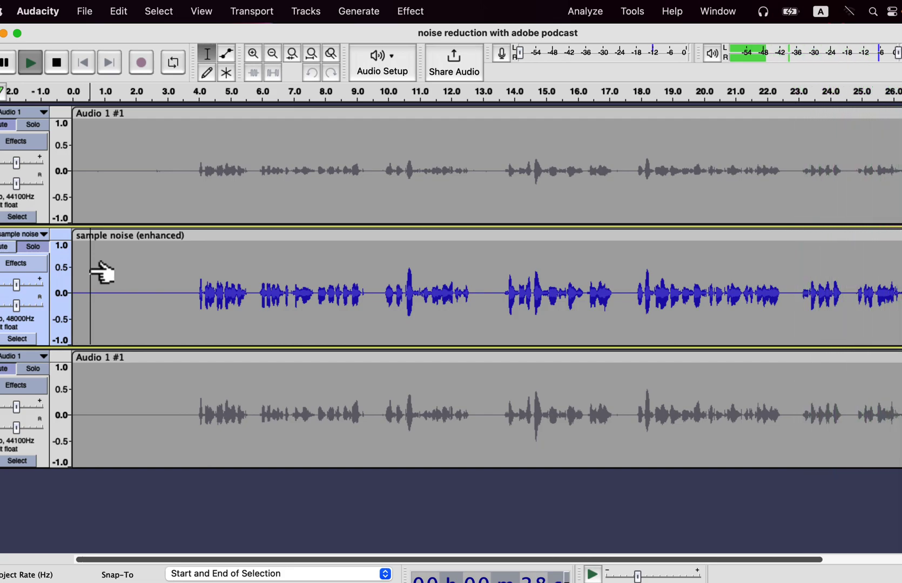
{"action": "key", "text": "space"}
{"action": "left_click", "coordinate": [46, 374]}
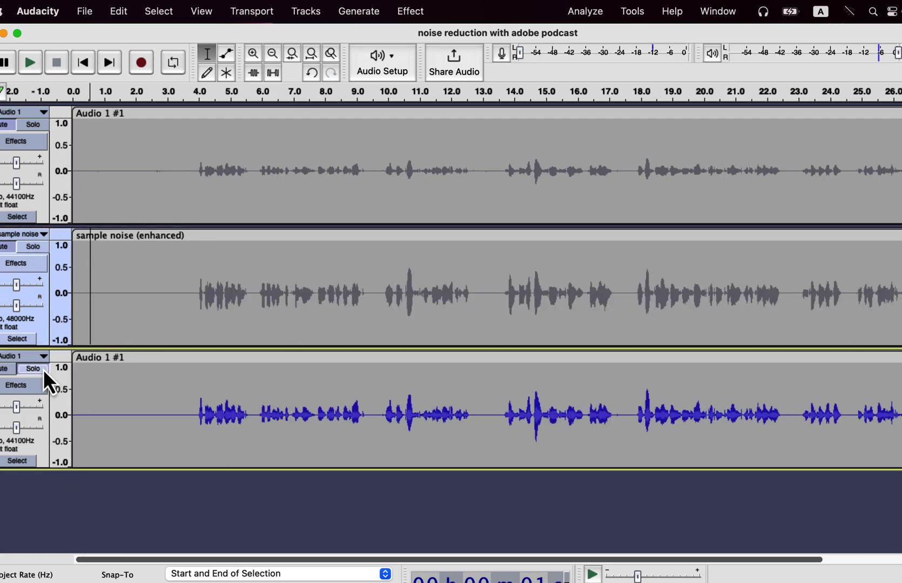
{"action": "left_click", "coordinate": [128, 401]}
{"action": "key", "text": "space"}
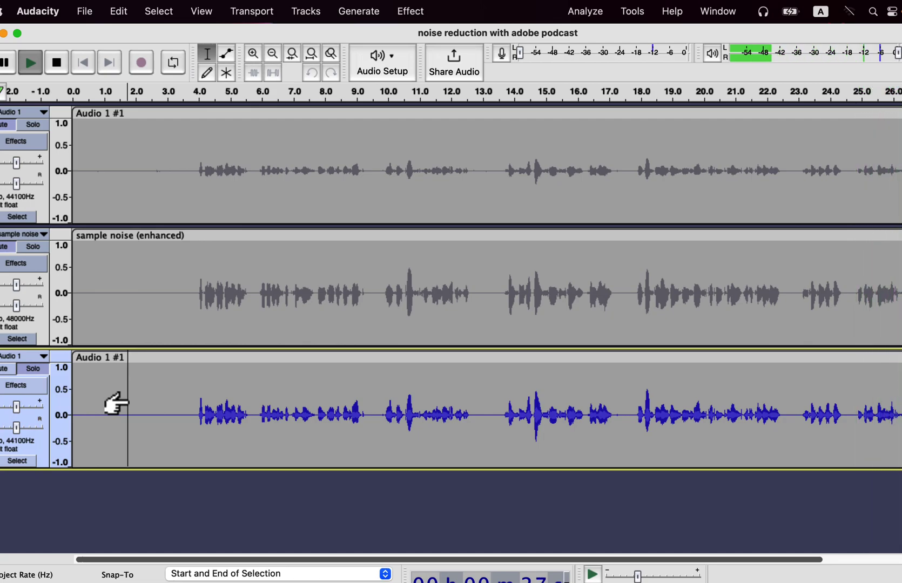
{"action": "key", "text": "space"}
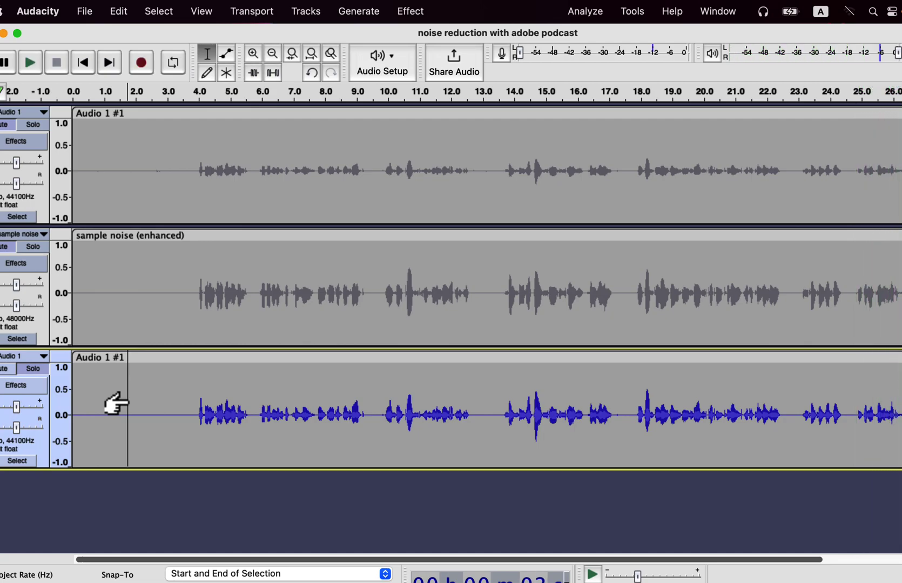